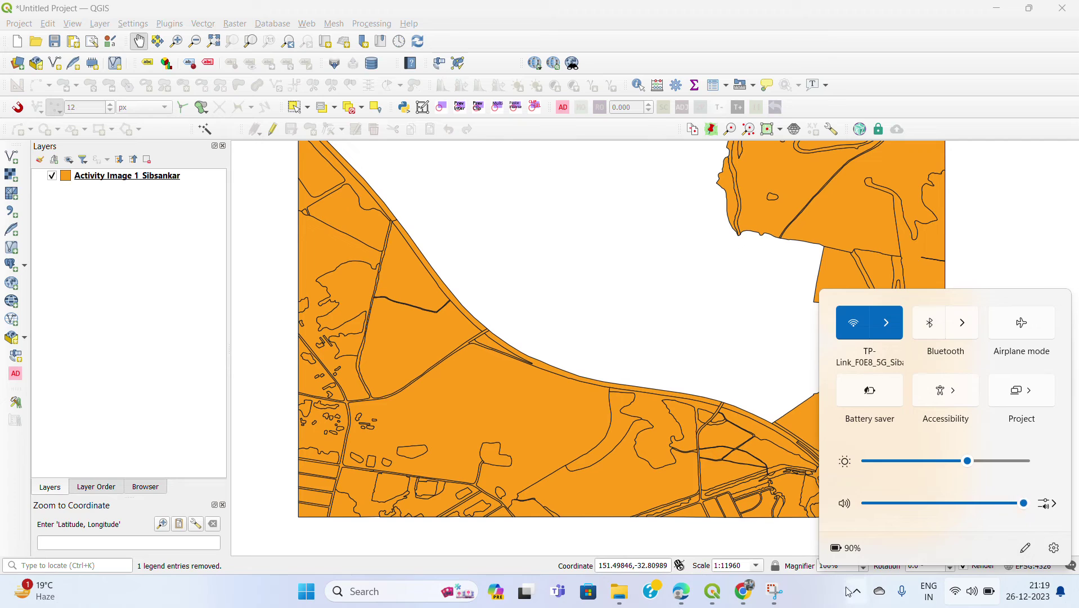
Step: Dismiss the Windows quick settings flyout to reveal the orange Activity Image 1_Sibsankar parcels
left_click(831, 596)
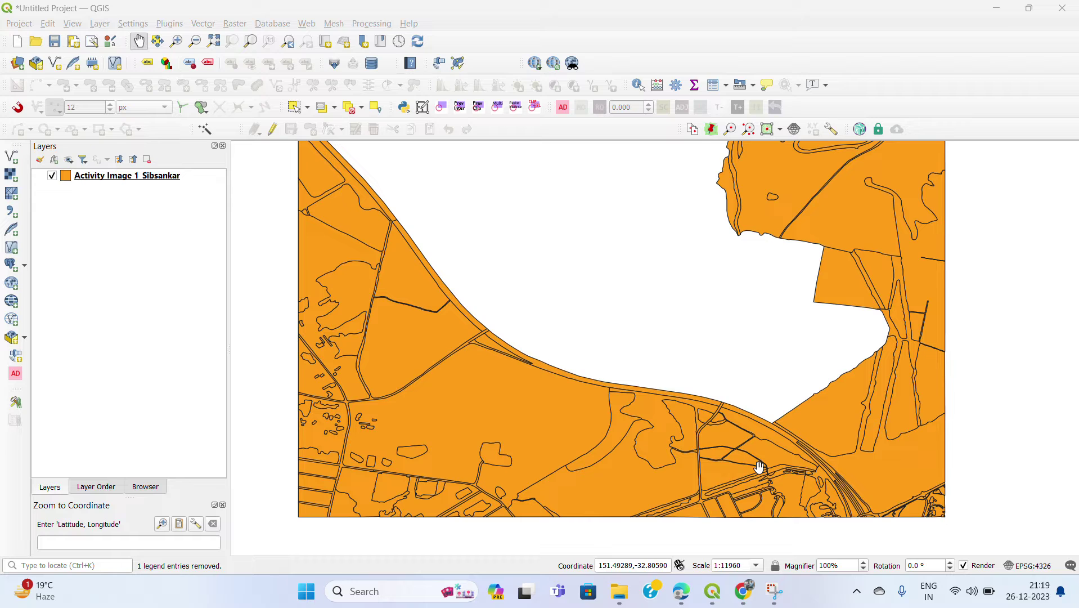
right_click(181, 180)
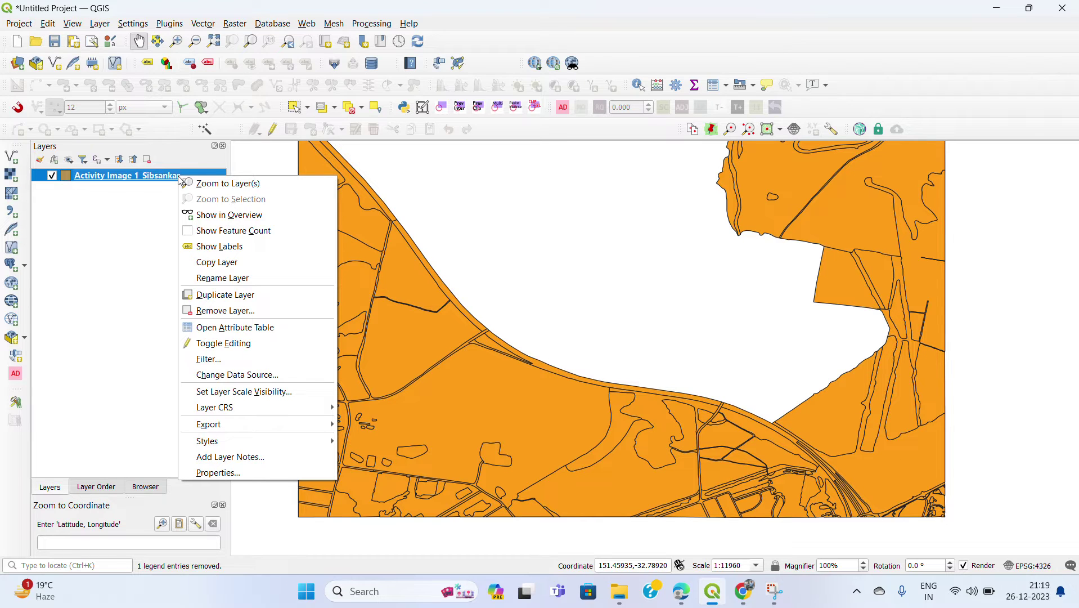
left_click(133, 207)
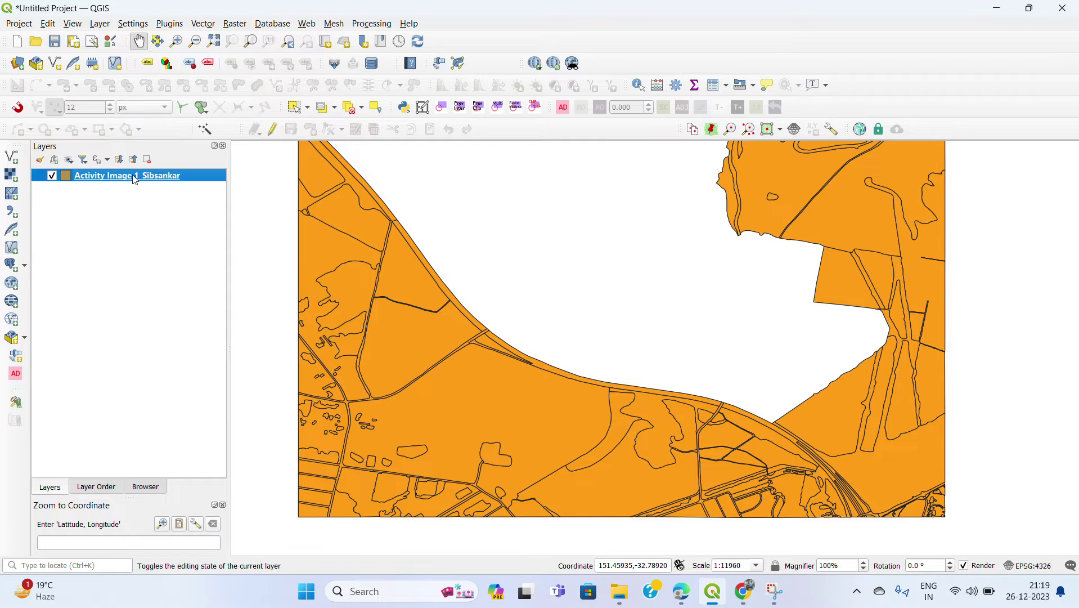
right_click(135, 179)
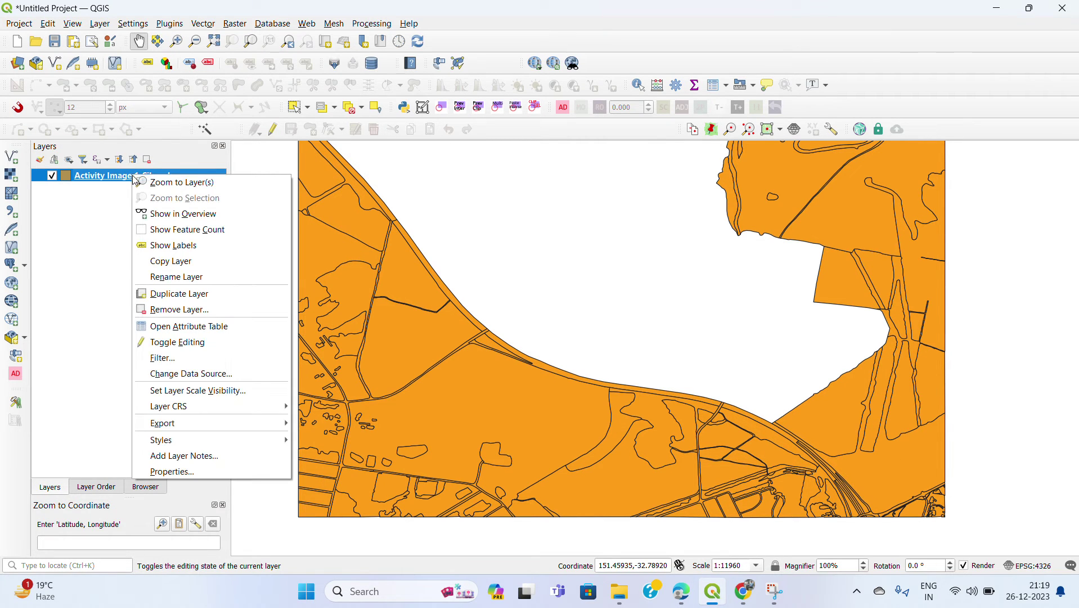
left_click(190, 477)
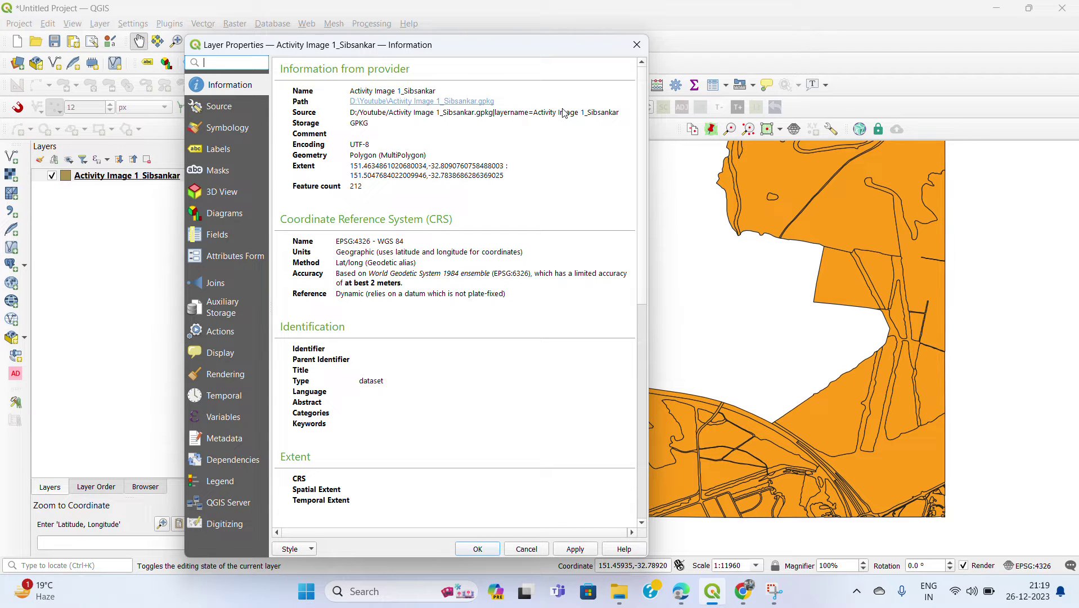
left_click(637, 45)
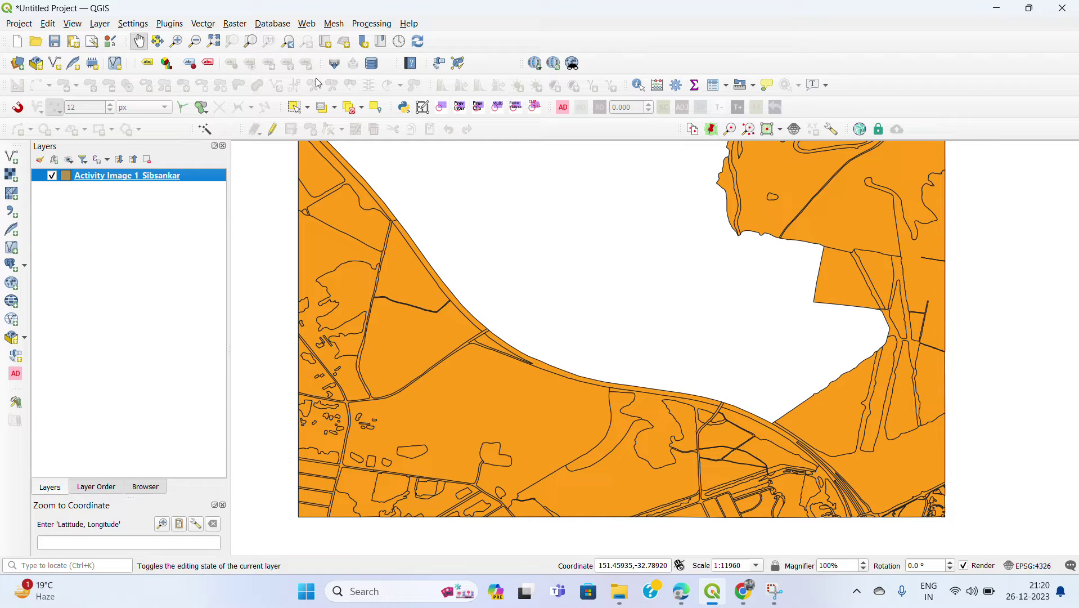
Step: Launch Vector > Geometry Tools > Multipart to Singleparts on the Activity Image 1_Sibsankar layer
left_click(211, 25)
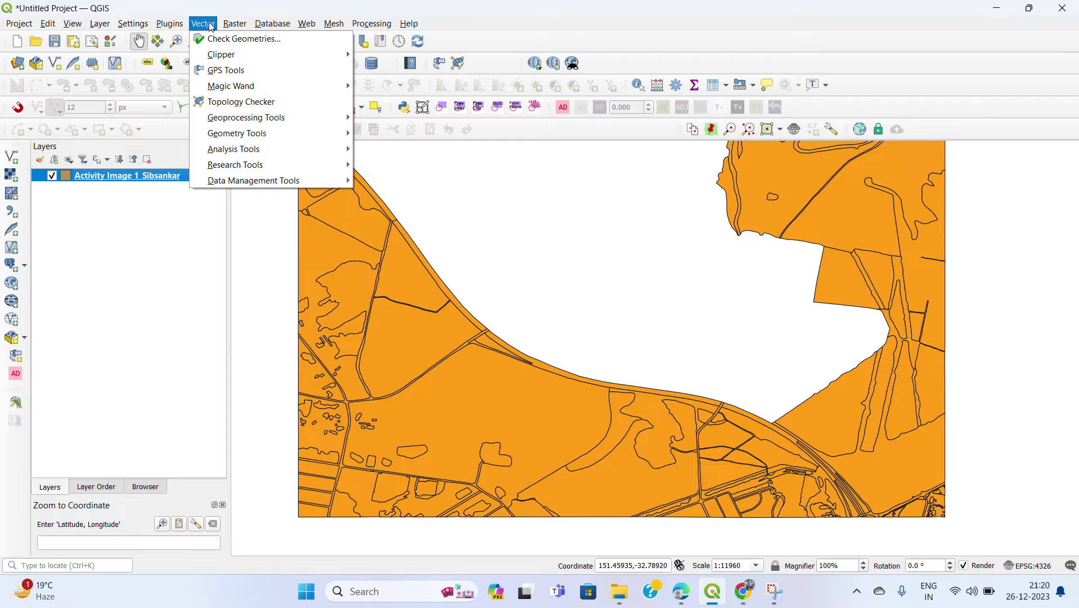
mouse_move(266, 158)
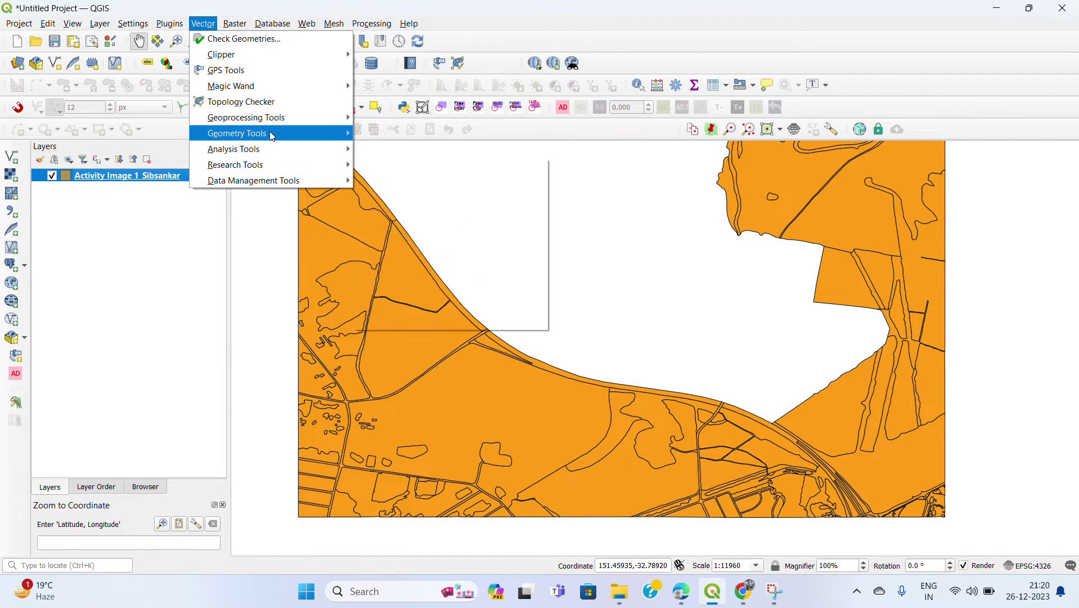
mouse_move(272, 136)
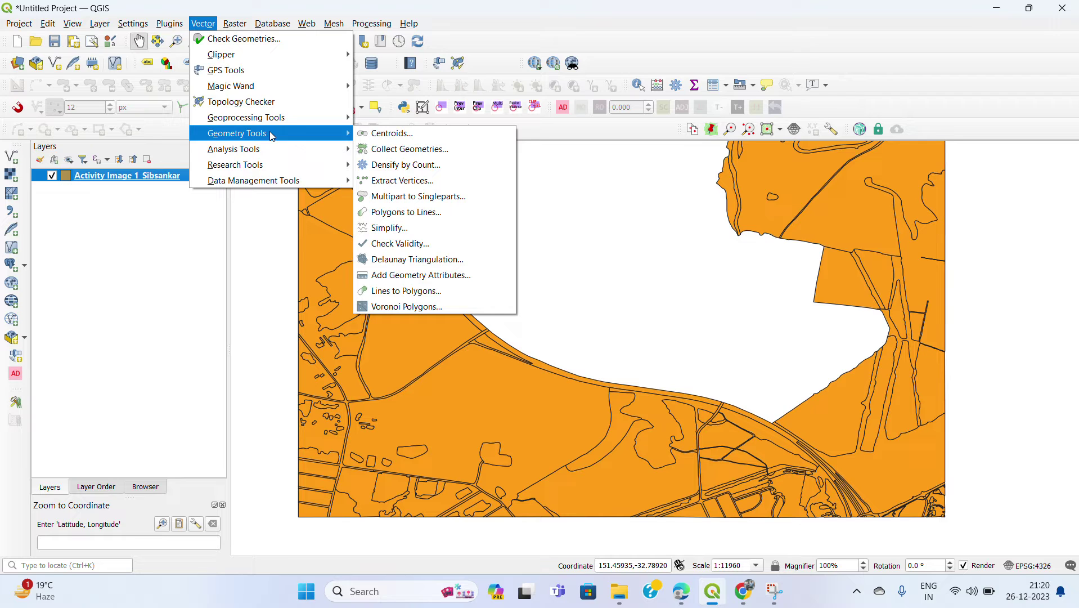
left_click(411, 202)
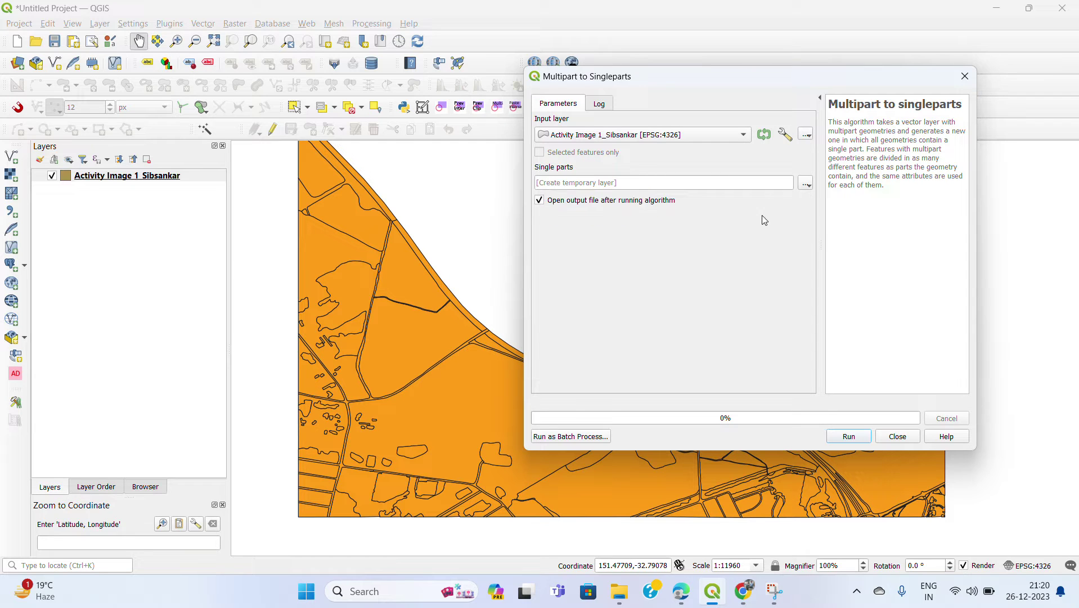
Step: Choose Save to File for the Single parts output
left_click(806, 184)
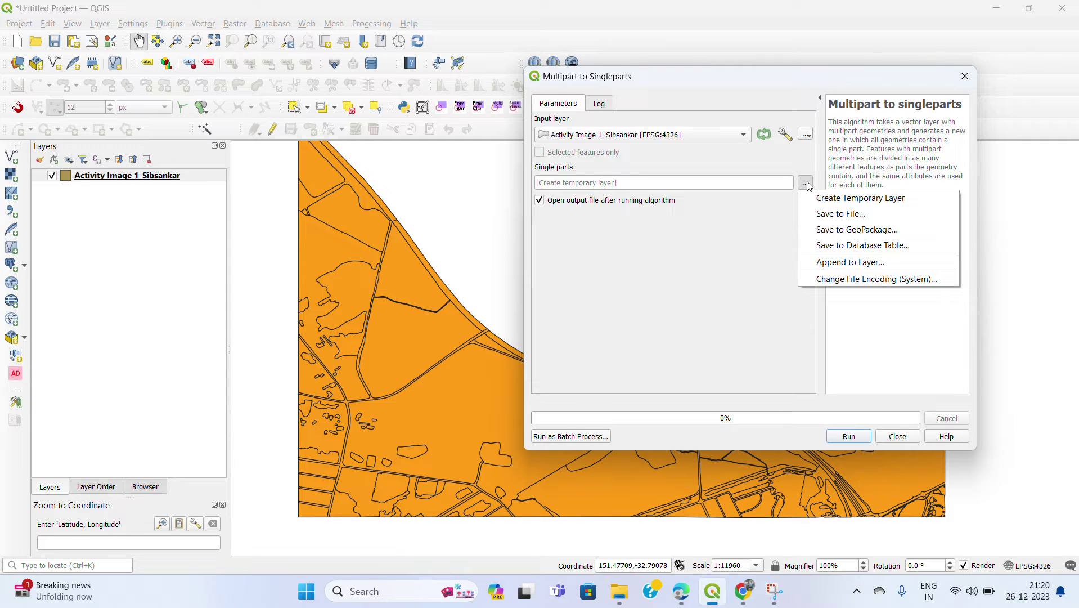
left_click(824, 217)
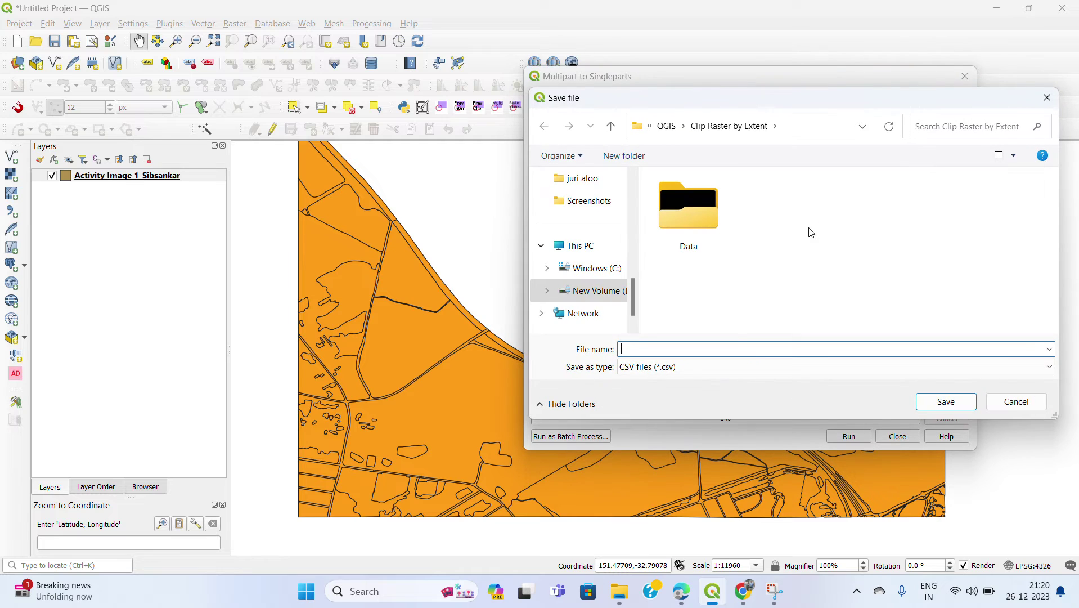
Step: Set the output type to GeoPackage and browse to D:\Youtube\Youtube\QGIS\Multipart to singleparts
left_click(655, 367)
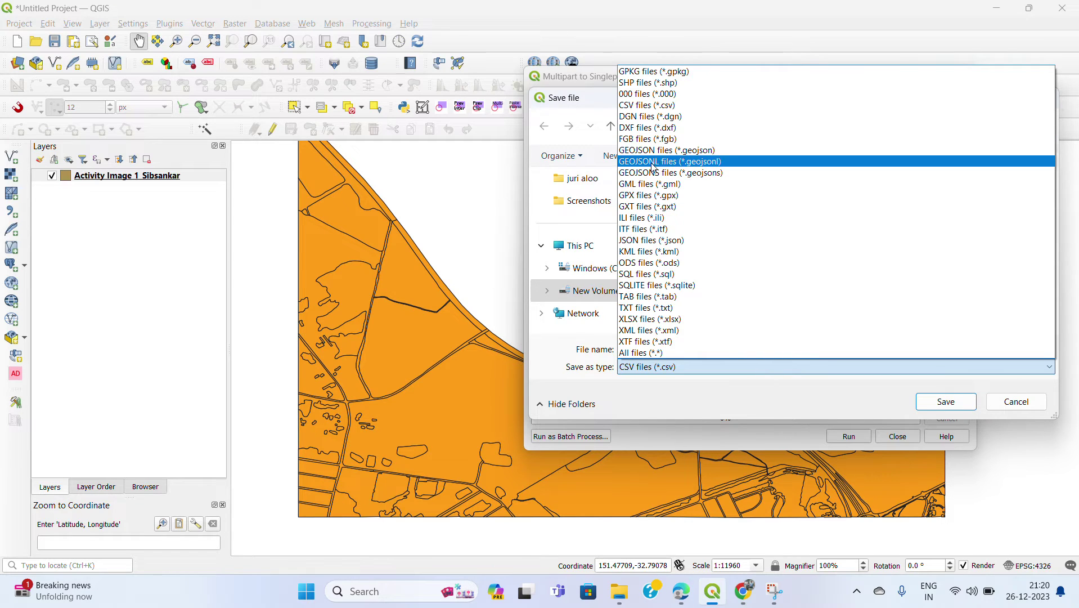
left_click(656, 72)
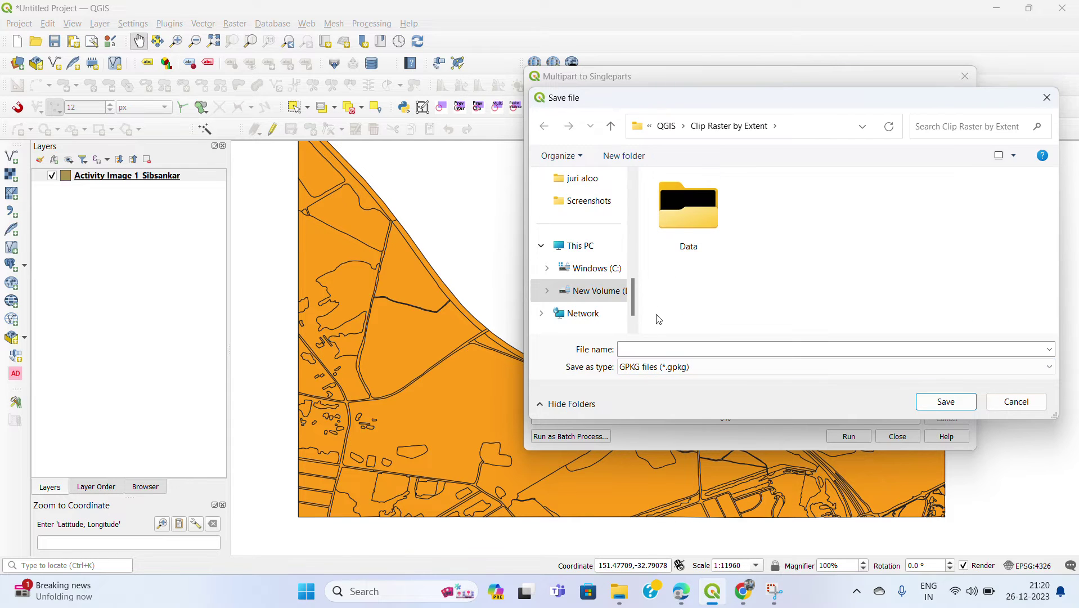
left_click(597, 291)
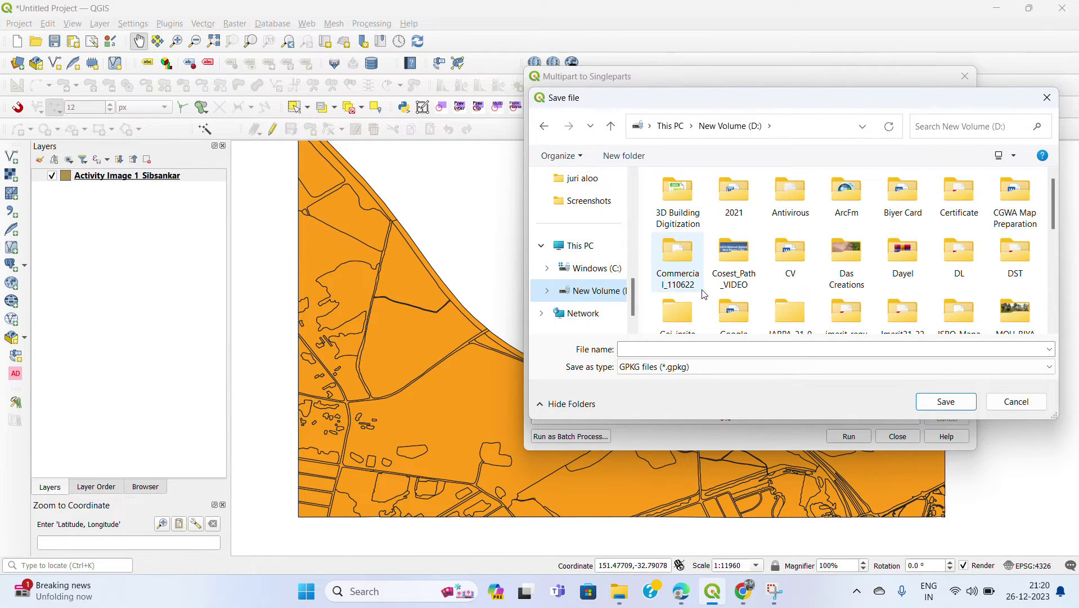
scroll(705, 294, "down", 5)
scroll(705, 294, "down", 1)
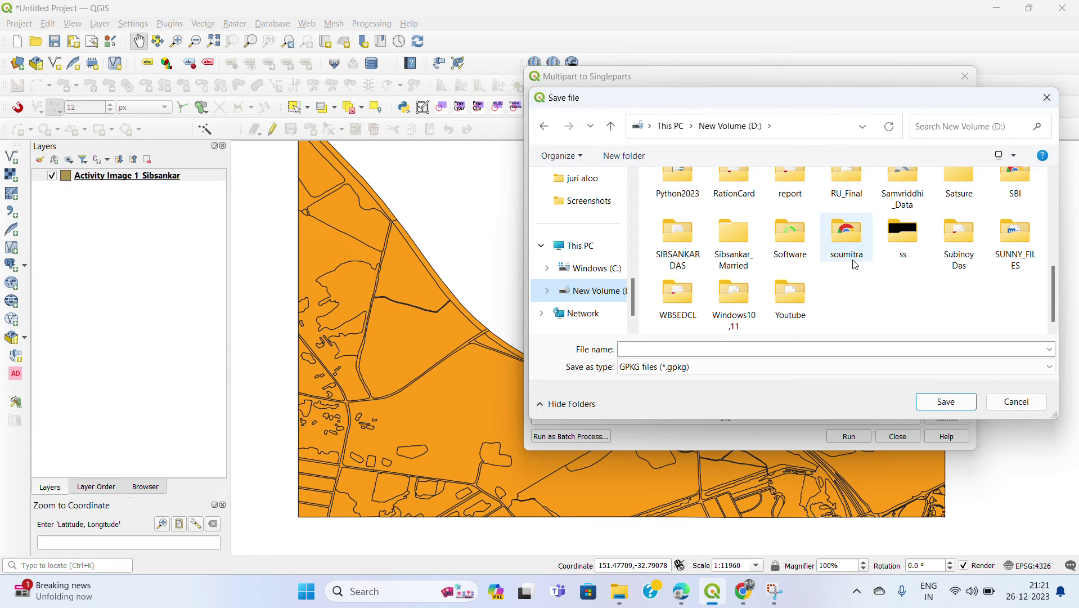
double_click(789, 293)
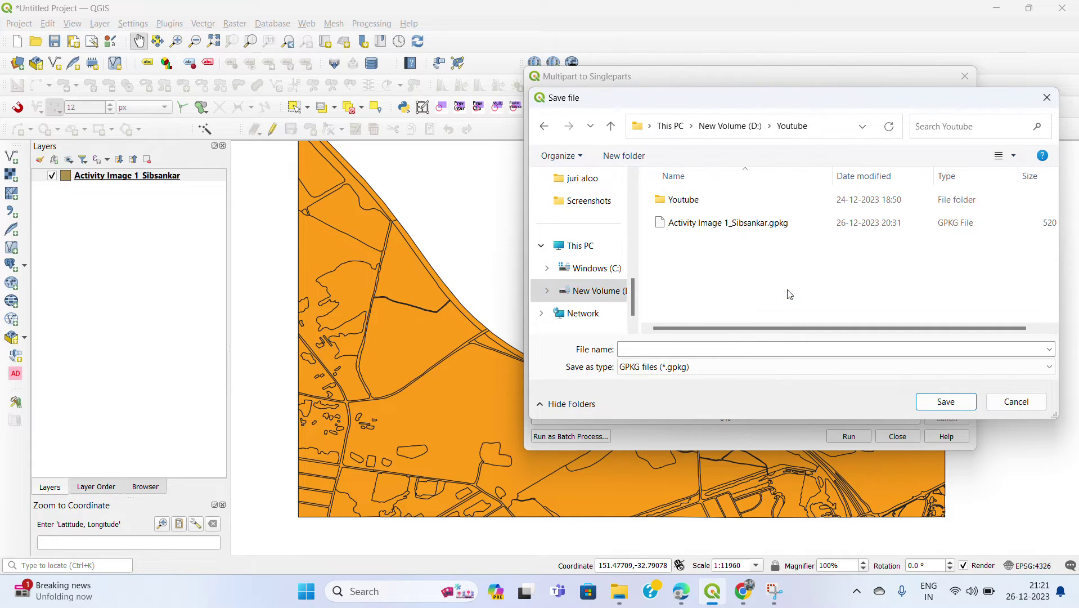
double_click(704, 201)
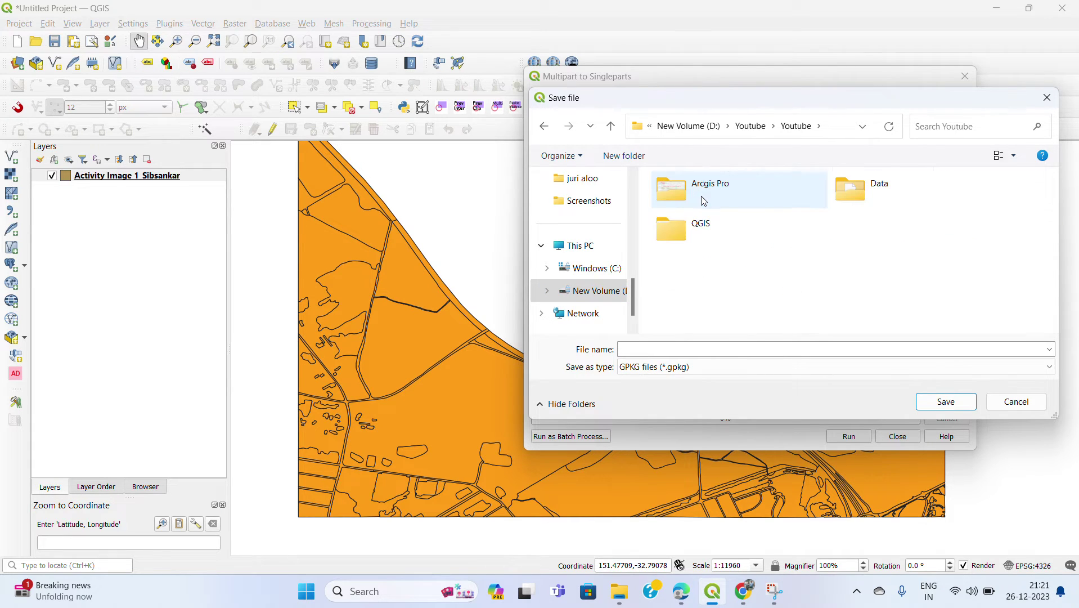
double_click(713, 238)
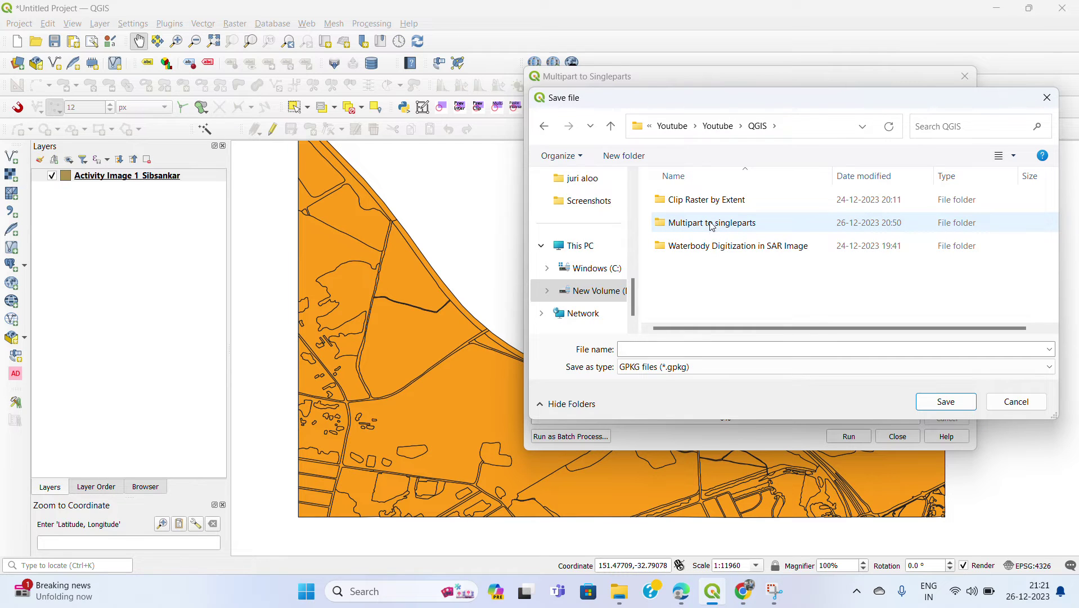
double_click(713, 226)
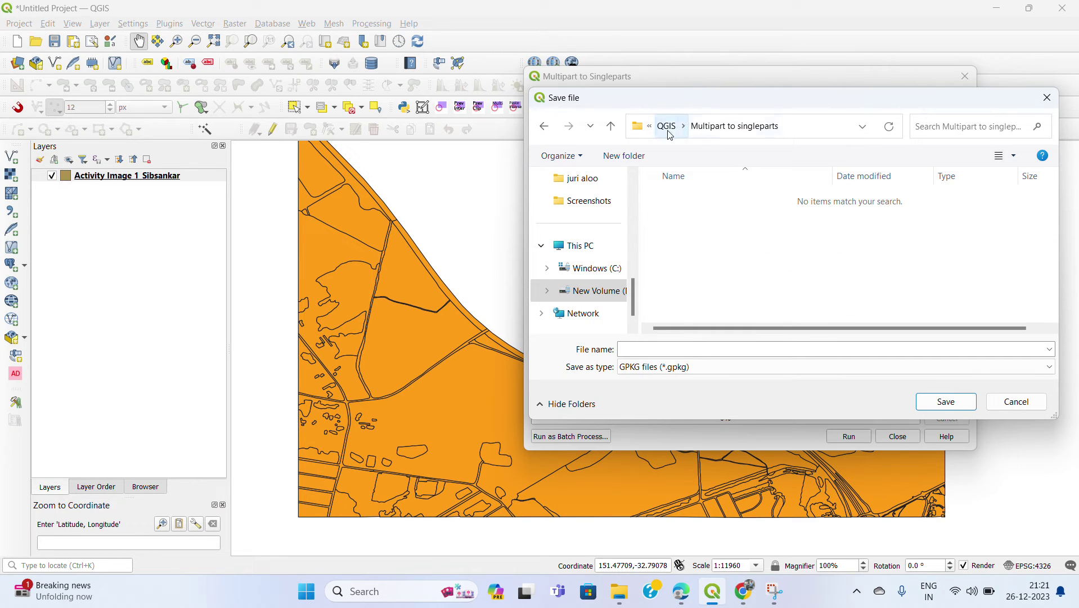
Step: Re-enter the Multipart to singleparts folder and paste 'Multipart to singleparts' as the file name
left_click(669, 126)
left_click(722, 225)
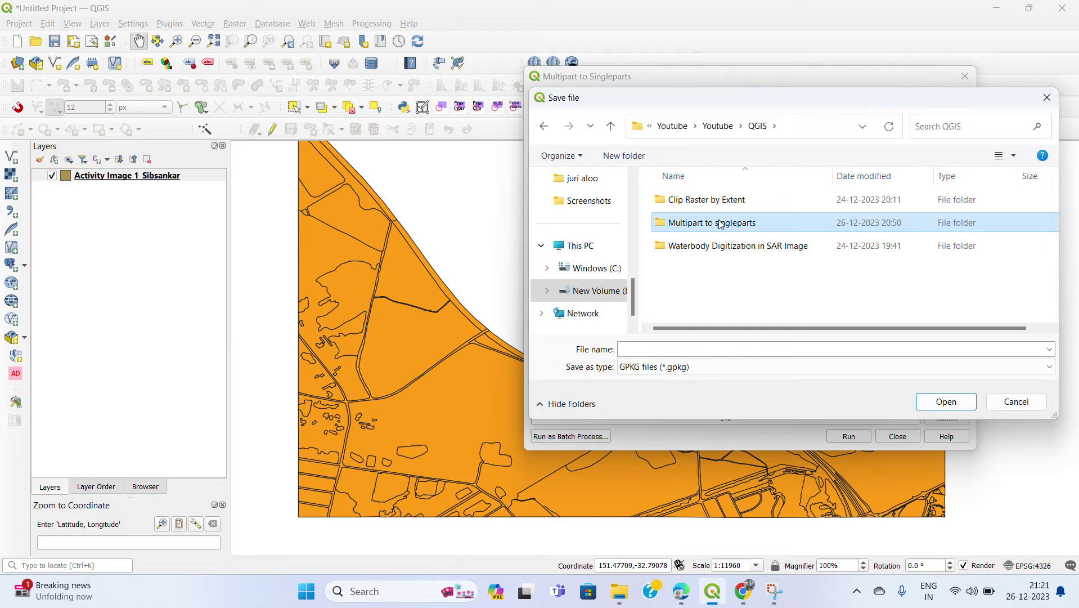
left_click(728, 350)
double_click(707, 225)
left_click(708, 347)
type("Multipart to singleparts")
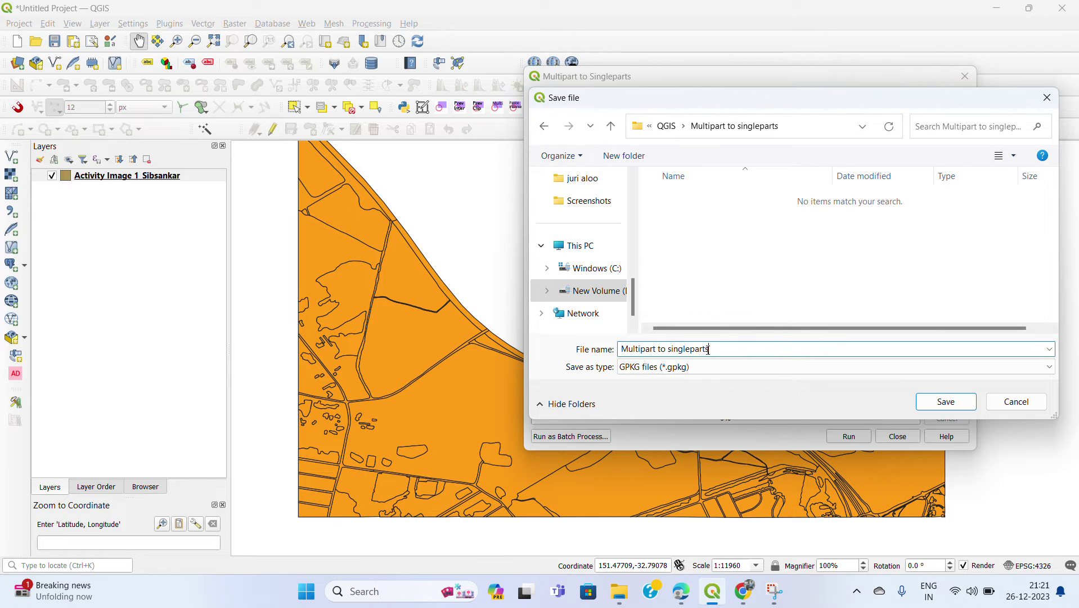
Step: Confirm the GeoPackage output, run Multipart to Singleparts, and close the tool window
left_click(935, 407)
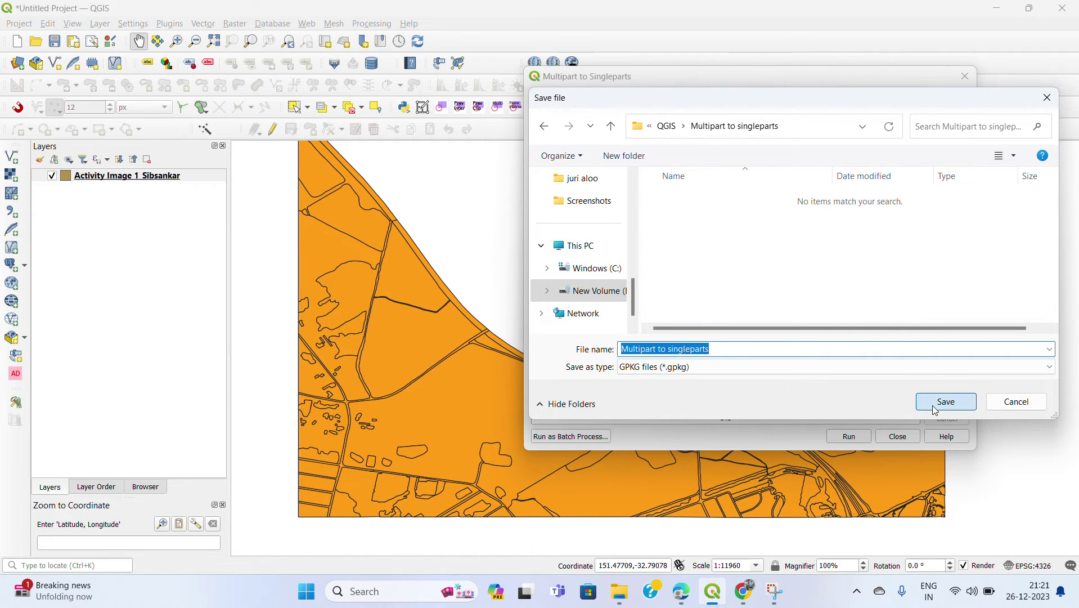
left_click(863, 436)
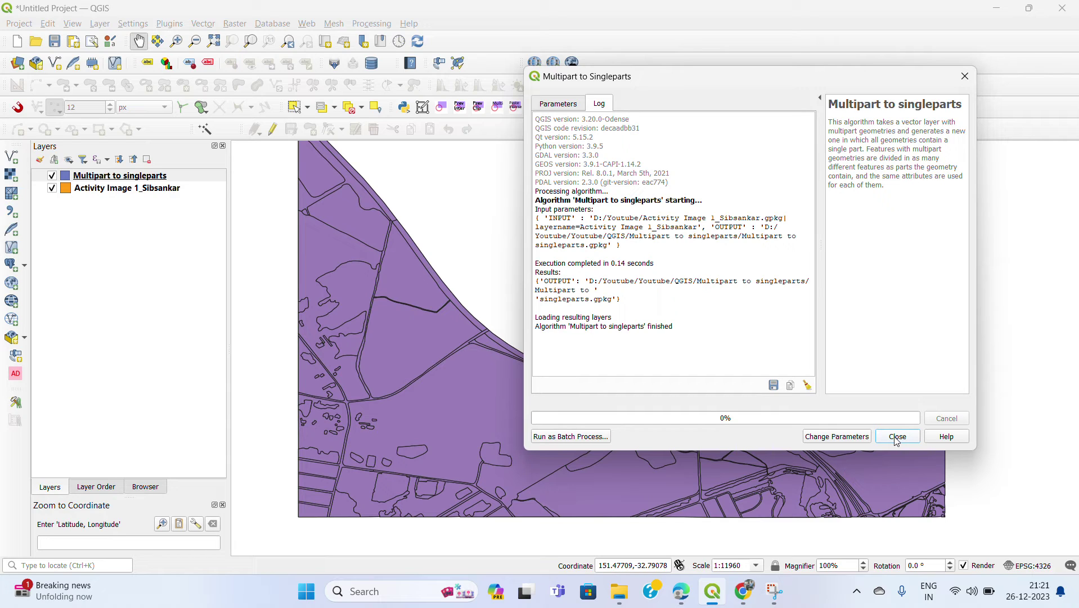
left_click(898, 437)
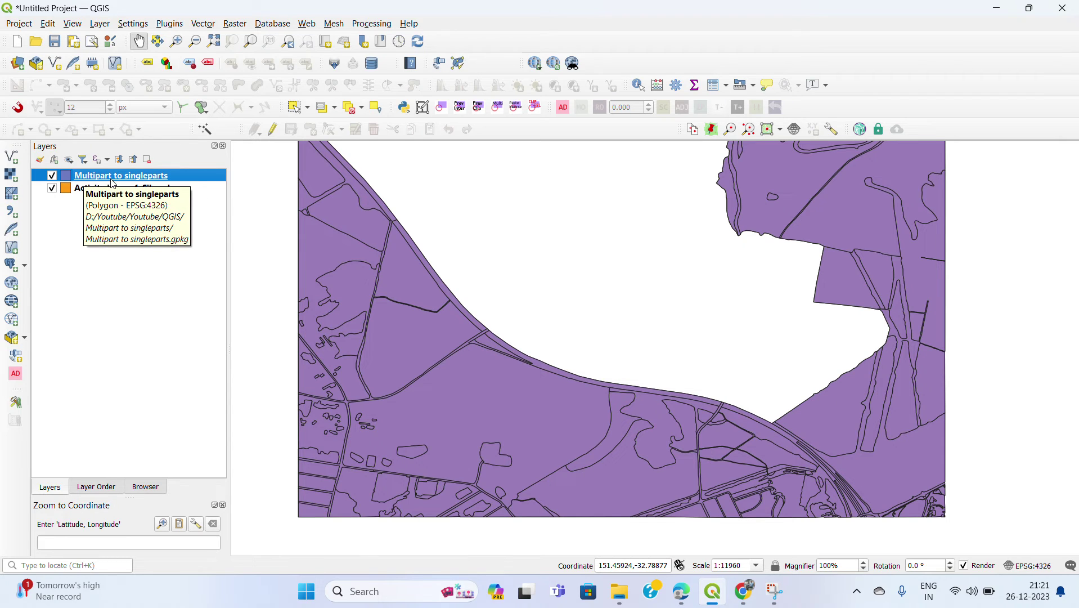
Step: Bring up the context menu for the new Multipart to singleparts layer
right_click(157, 178)
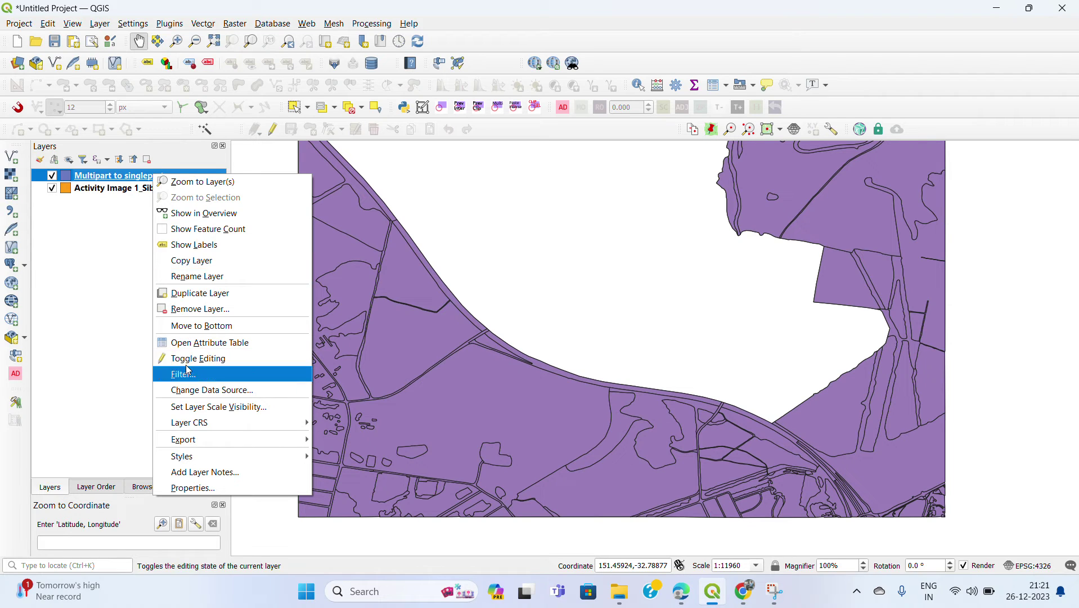
Step: Open the Multipart to singleparts Layer Properties and move the dialog aside to review its geometry
left_click(229, 488)
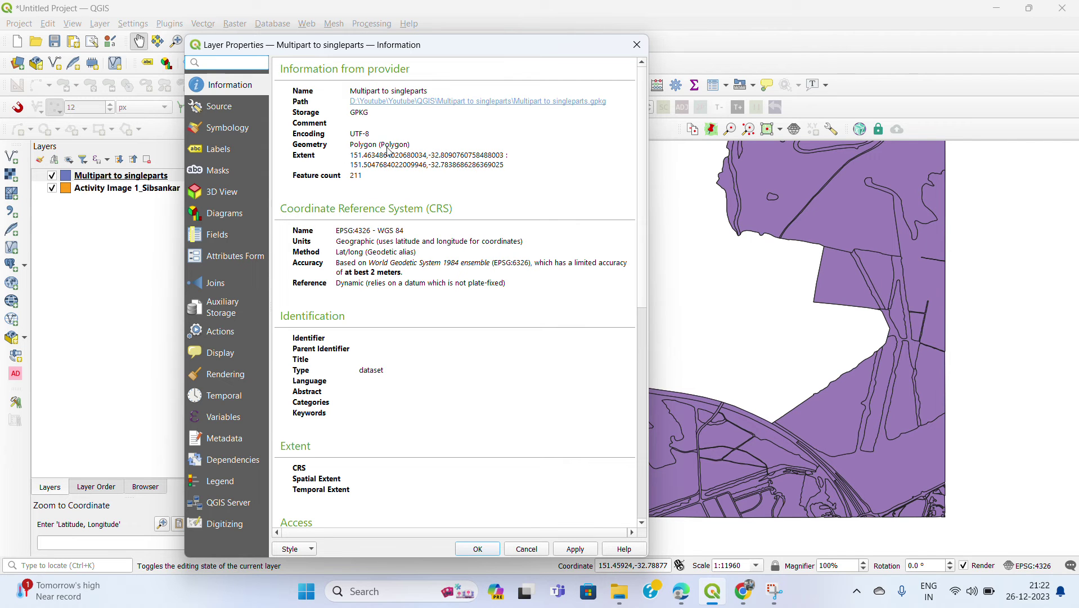
left_click_drag(402, 58, 622, 90)
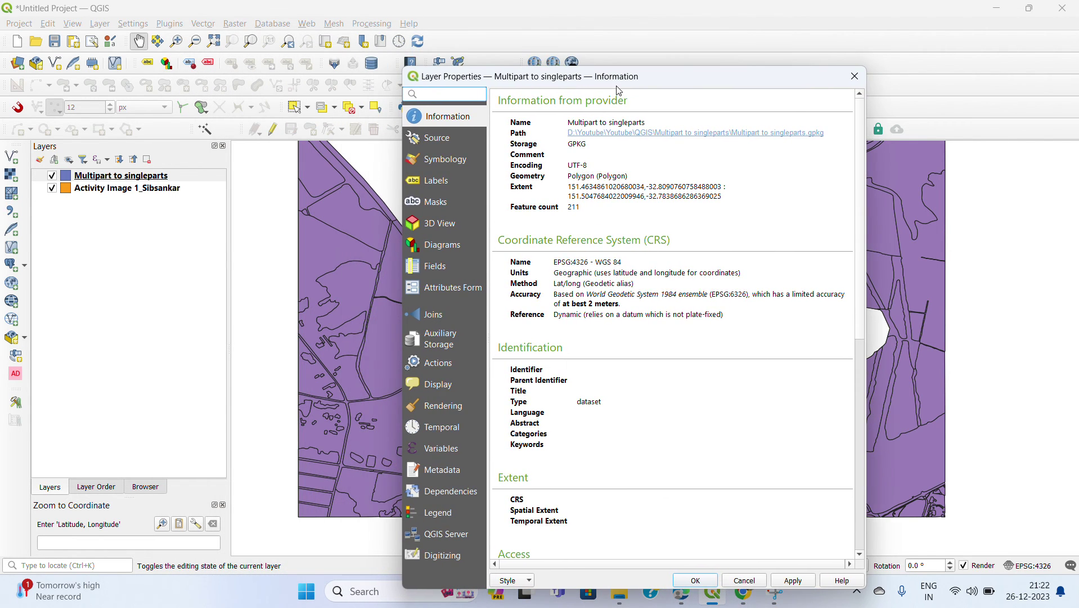